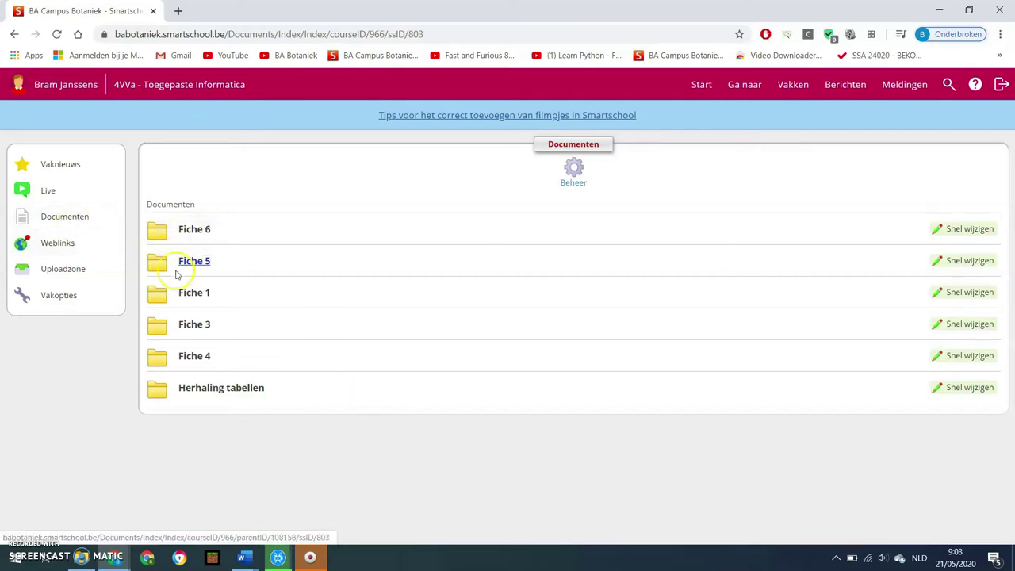
# Step: Download Titanic.accdb from the Fiche 6 documents folder and open it in Access
pyautogui.click(200, 230)
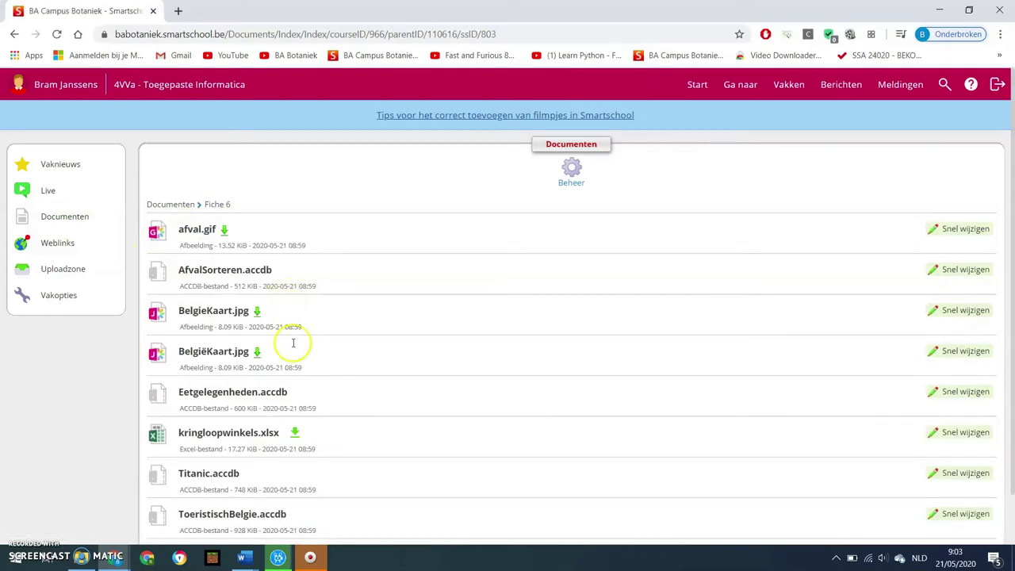
pyautogui.scroll(-2, 301, 357)
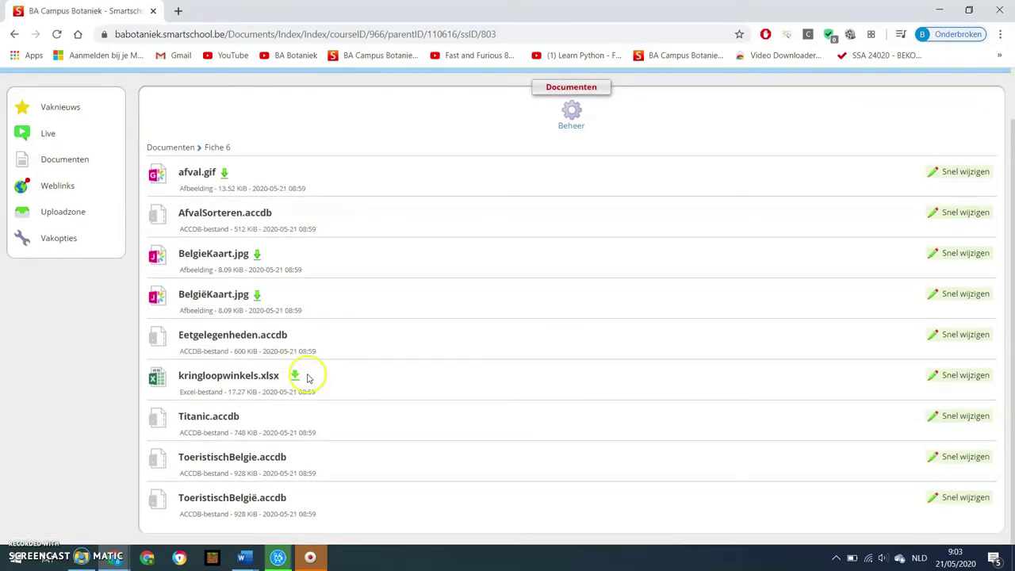
pyautogui.click(218, 418)
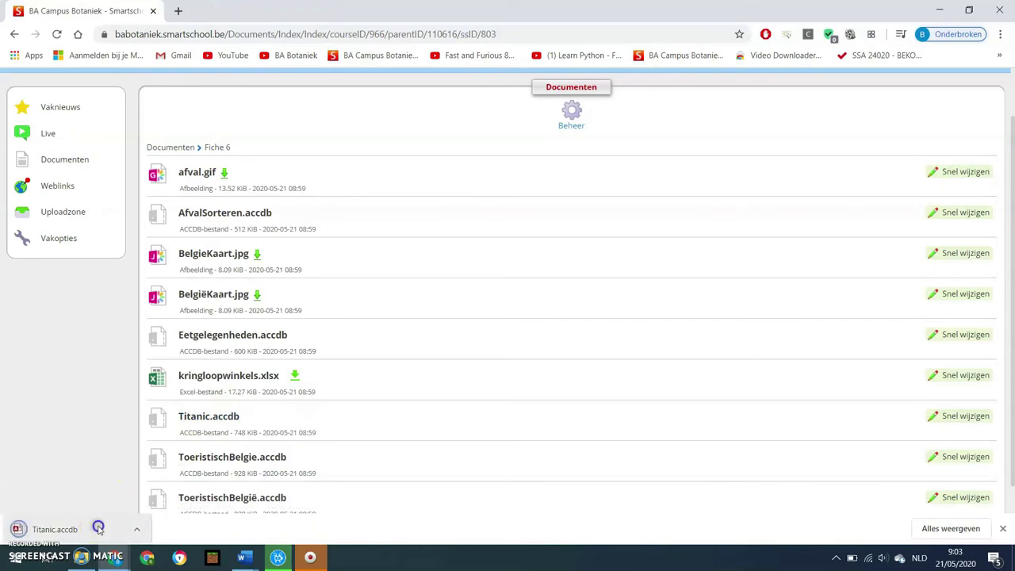
pyautogui.click(101, 529)
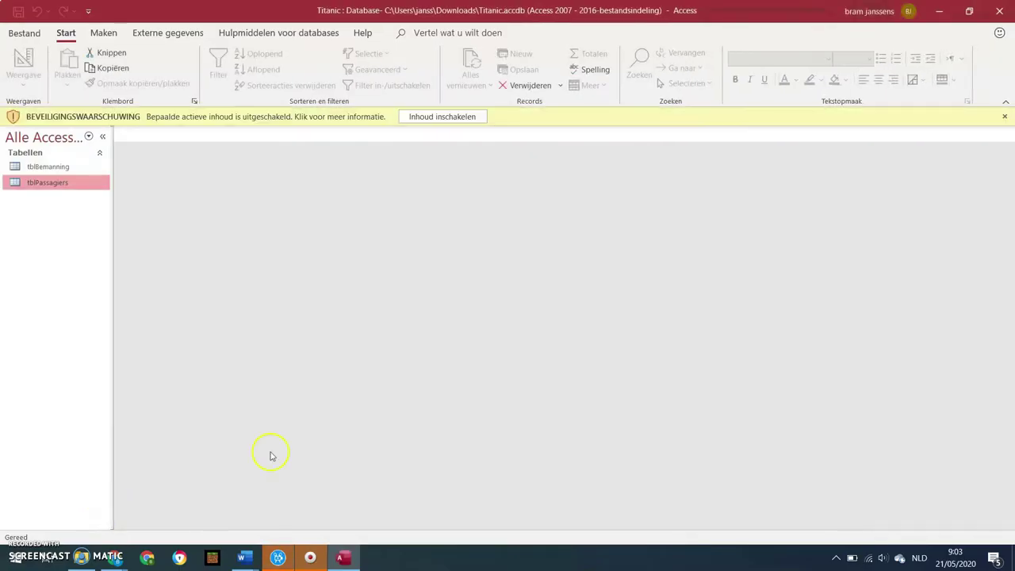
# Step: Enable the database's blocked content and open the tables tblBemanning and tblPassagiers
pyautogui.click(435, 119)
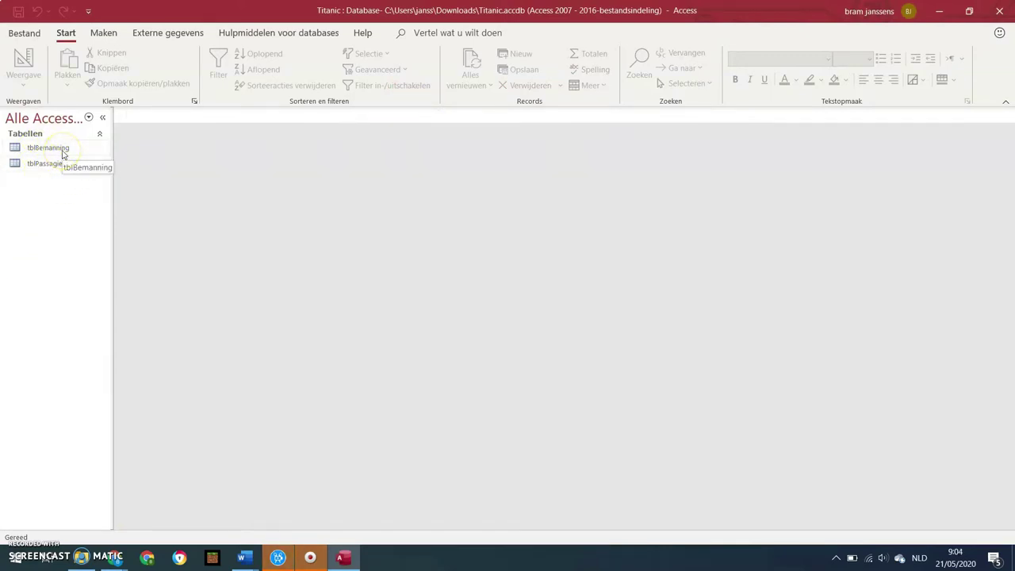
pyautogui.doubleClick(65, 148)
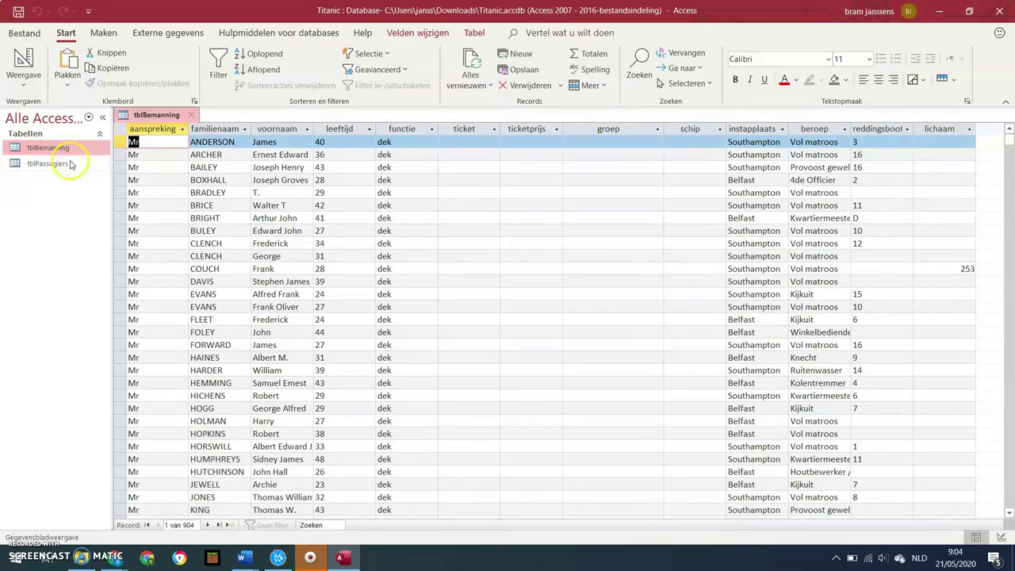
pyautogui.doubleClick(69, 165)
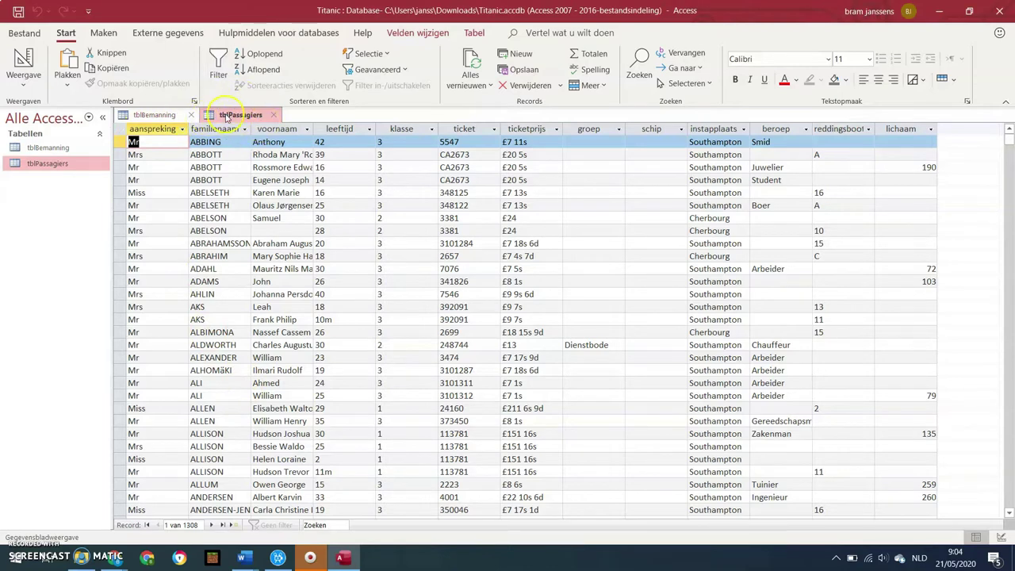
# Step: Start the label wizard for tblPassagiers and choose the Avery C2180 label, 21 mm x 15 mm with 3 across
pyautogui.click(103, 32)
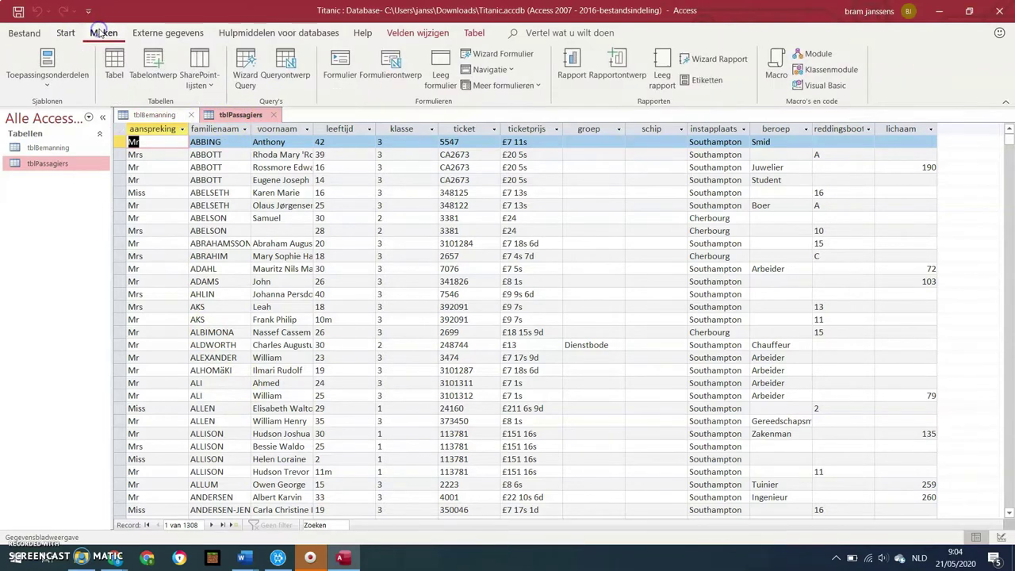
pyautogui.click(709, 80)
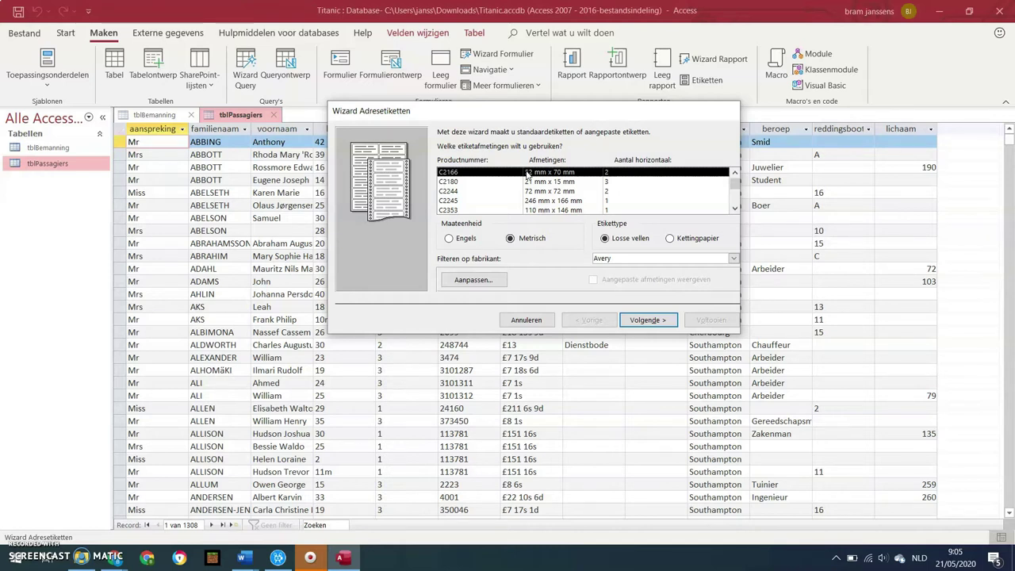
pyautogui.click(610, 259)
pyautogui.click(555, 182)
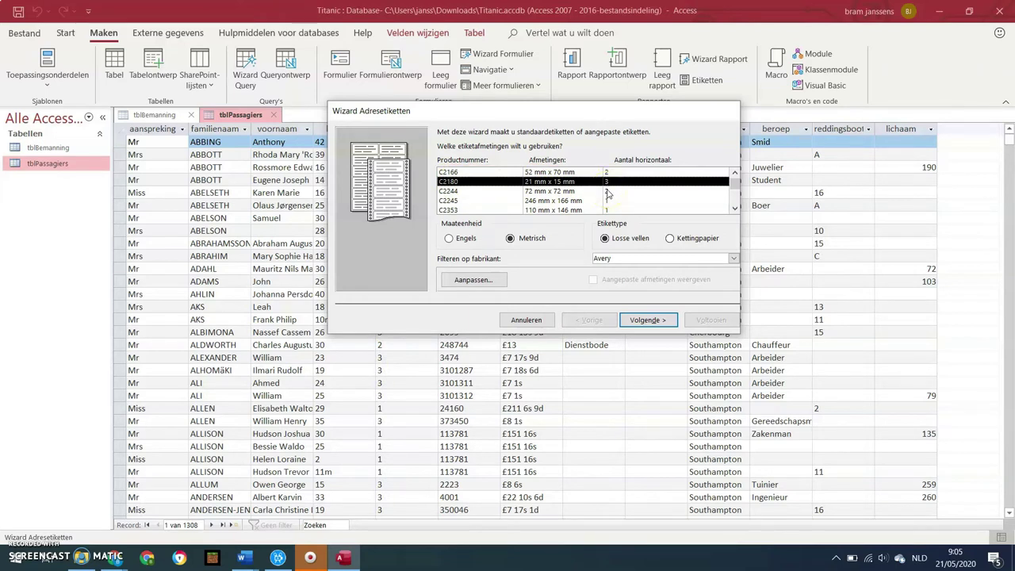
pyautogui.click(668, 321)
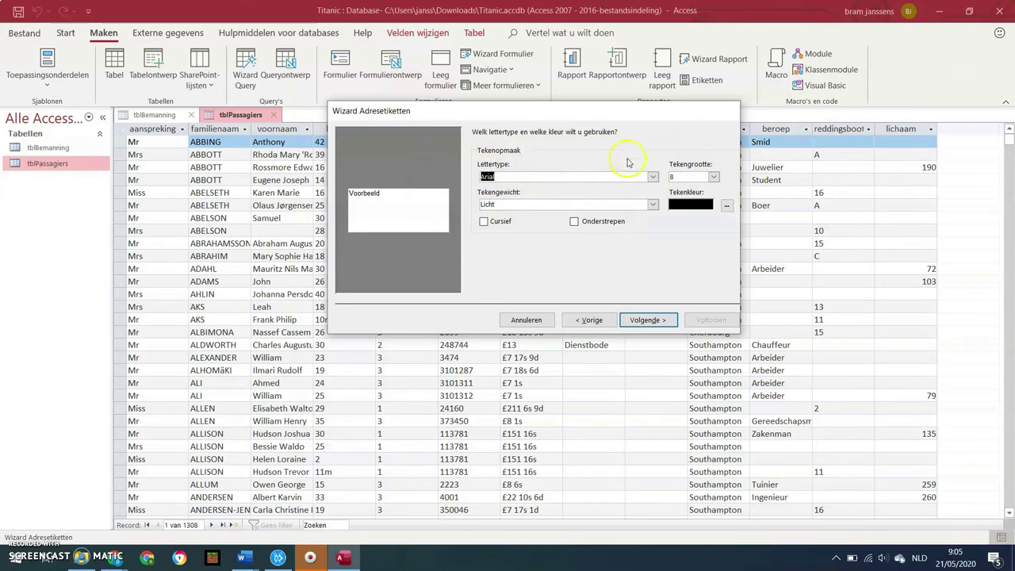
# Step: Set the label text to a dark burgundy colour and italic, then continue to the field selection
pyautogui.click(727, 206)
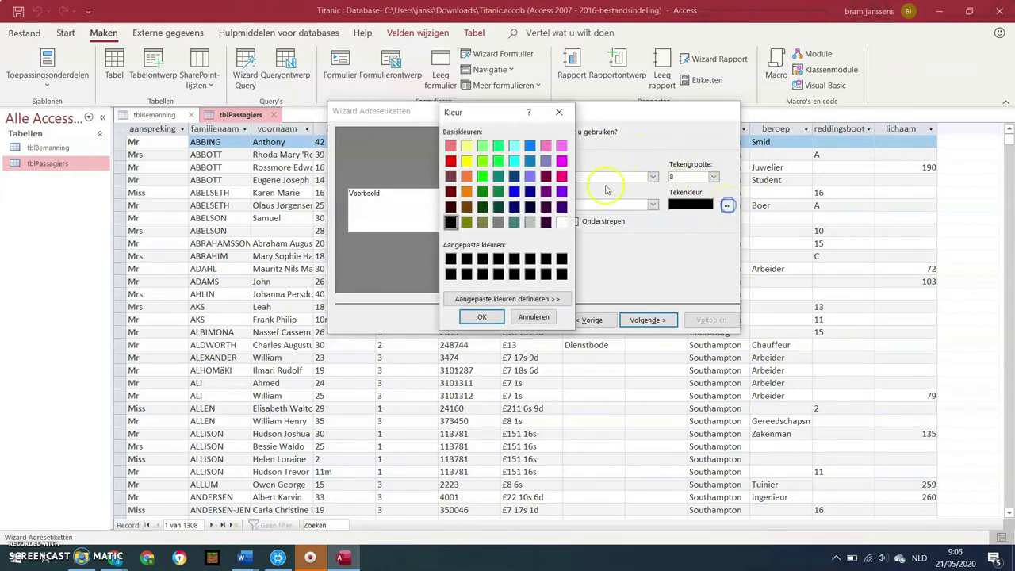
pyautogui.click(549, 179)
pyautogui.click(481, 317)
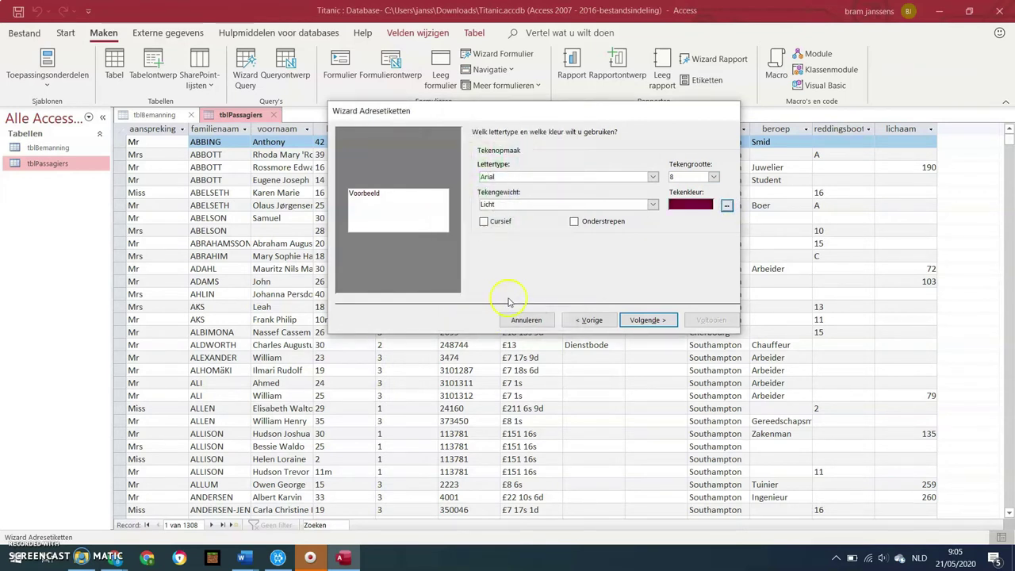
pyautogui.click(485, 222)
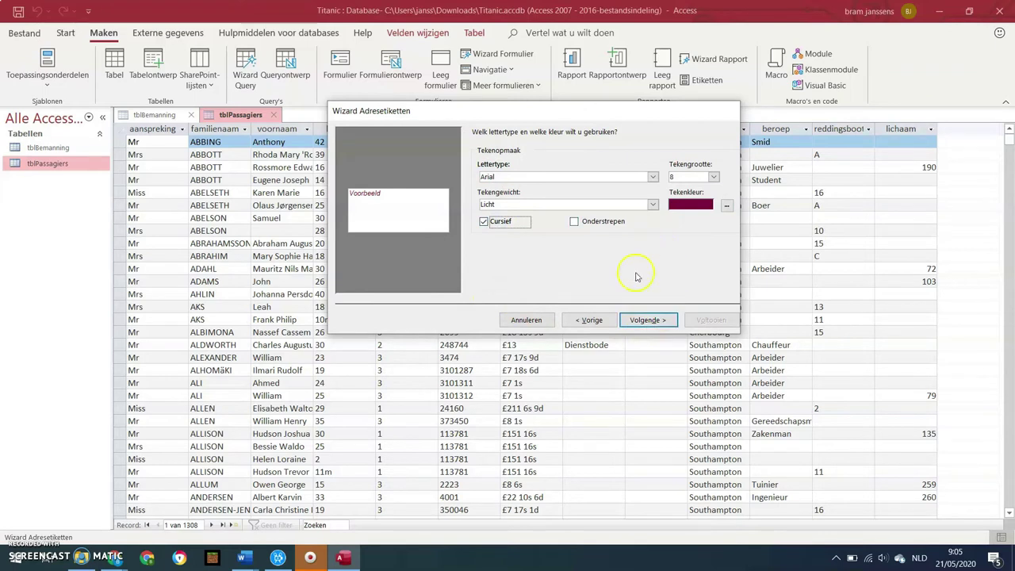
pyautogui.click(657, 322)
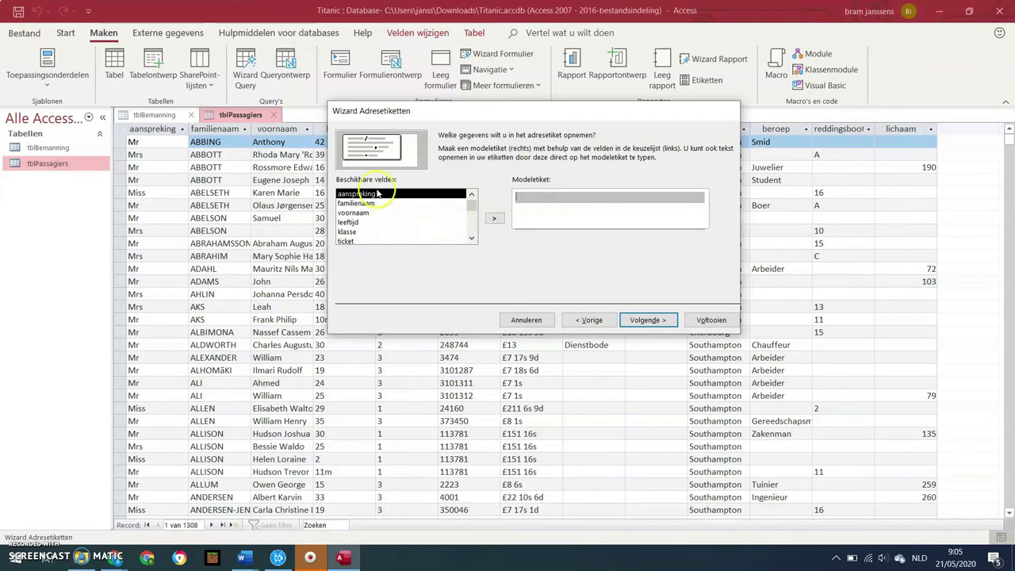
# Step: Put the fields aanspreking, familienaam and voornaam on the label's first line, separated by spaces
pyautogui.click(496, 219)
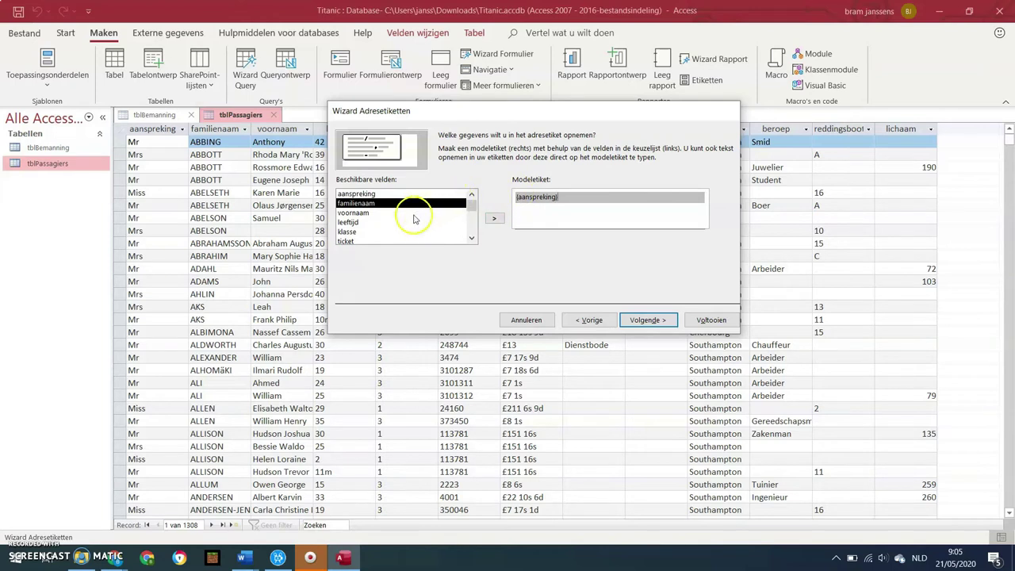
pyautogui.click(497, 218)
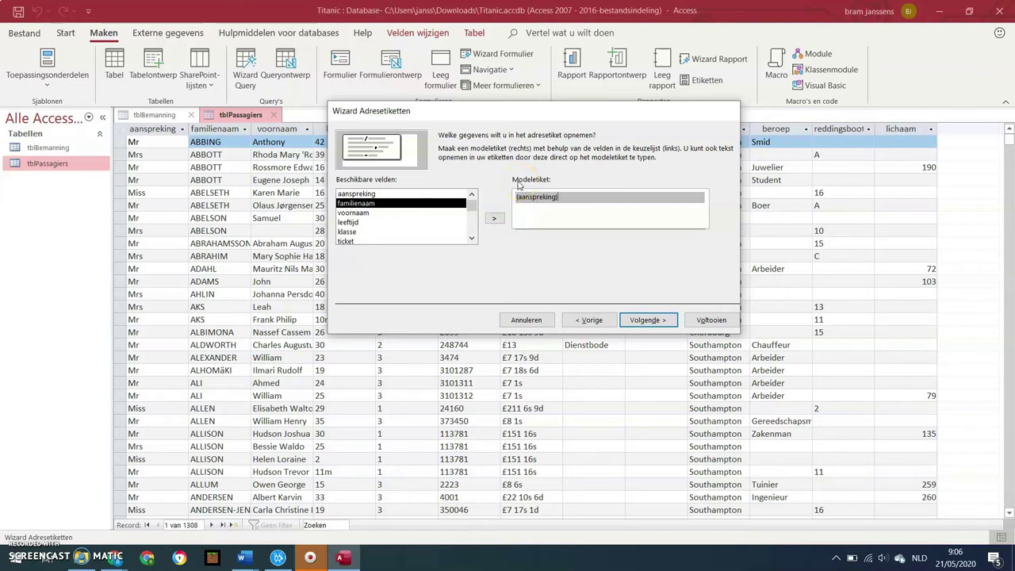
pyautogui.click(494, 218)
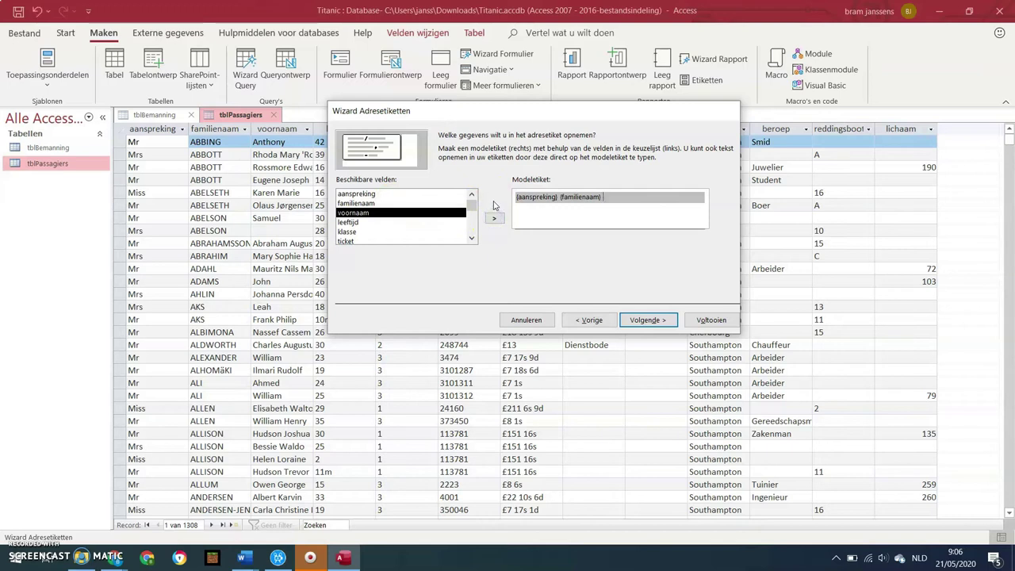
pyautogui.click(354, 214)
pyautogui.click(493, 219)
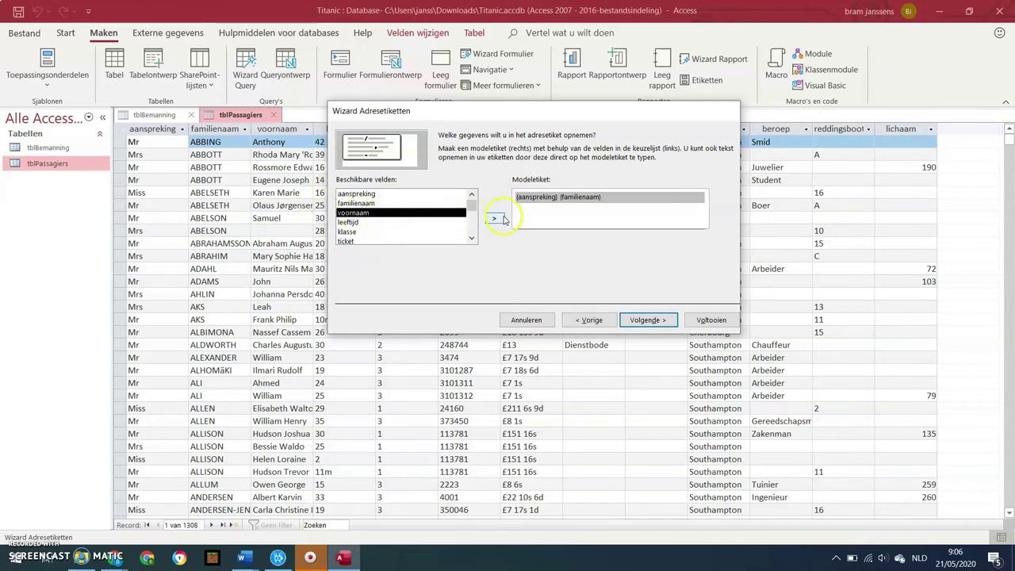
pyautogui.click(523, 196)
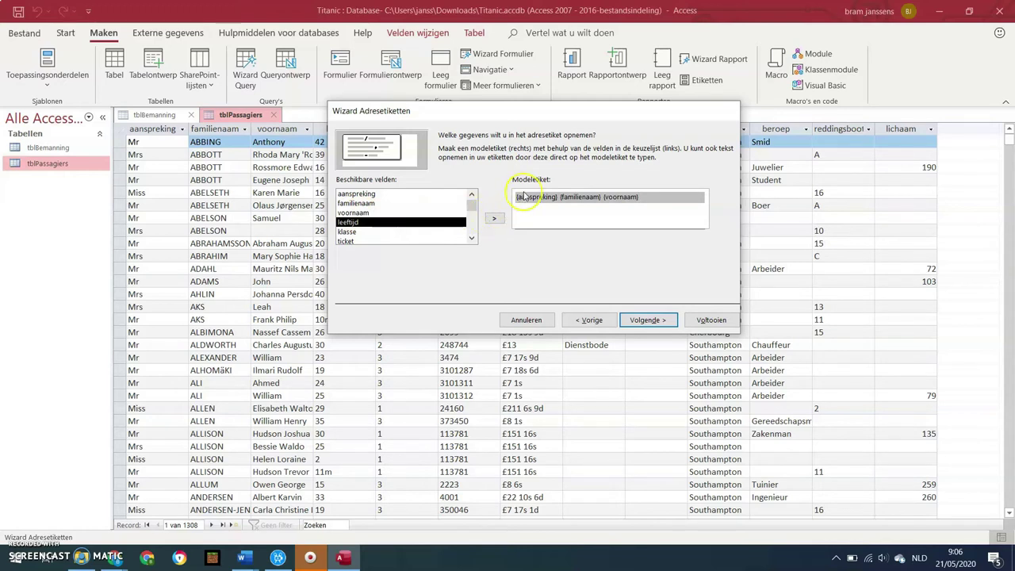
# Step: Add instapplaats on the label's second line and beroep on the third, then continue to the sorting options
pyautogui.press('Return')
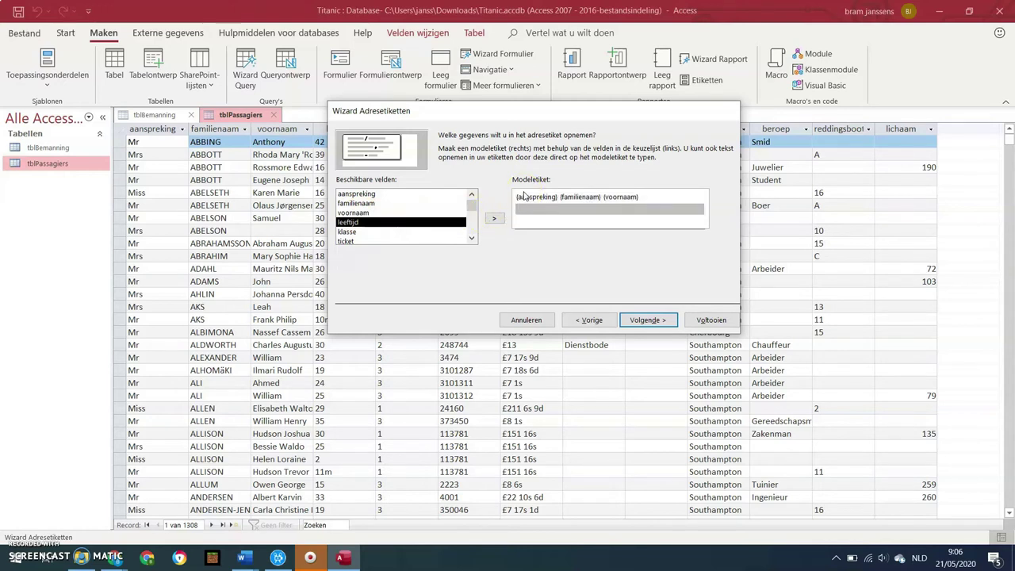
pyautogui.moveTo(472, 205); pyautogui.dragTo(474, 220)
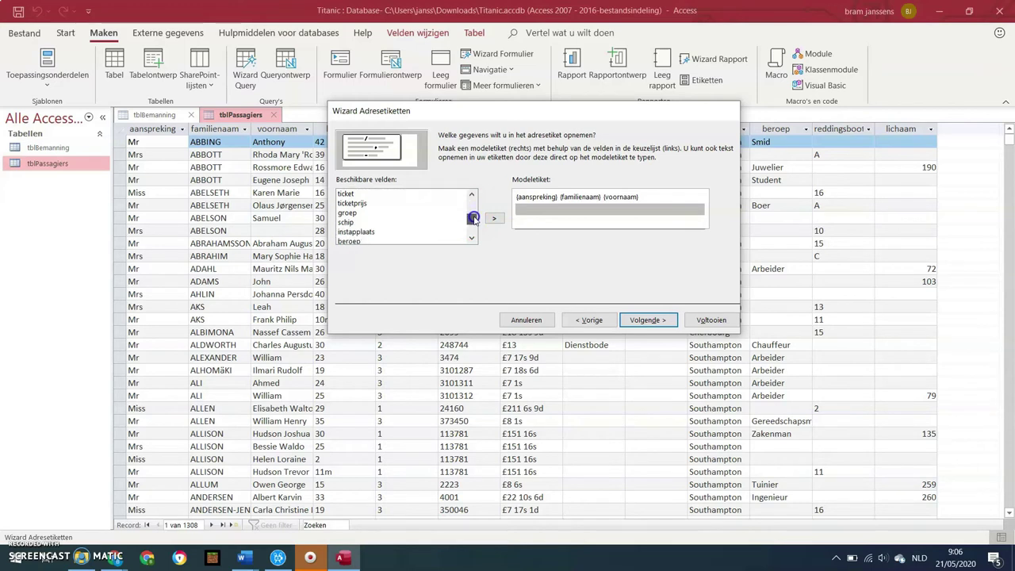
pyautogui.click(370, 232)
pyautogui.click(493, 219)
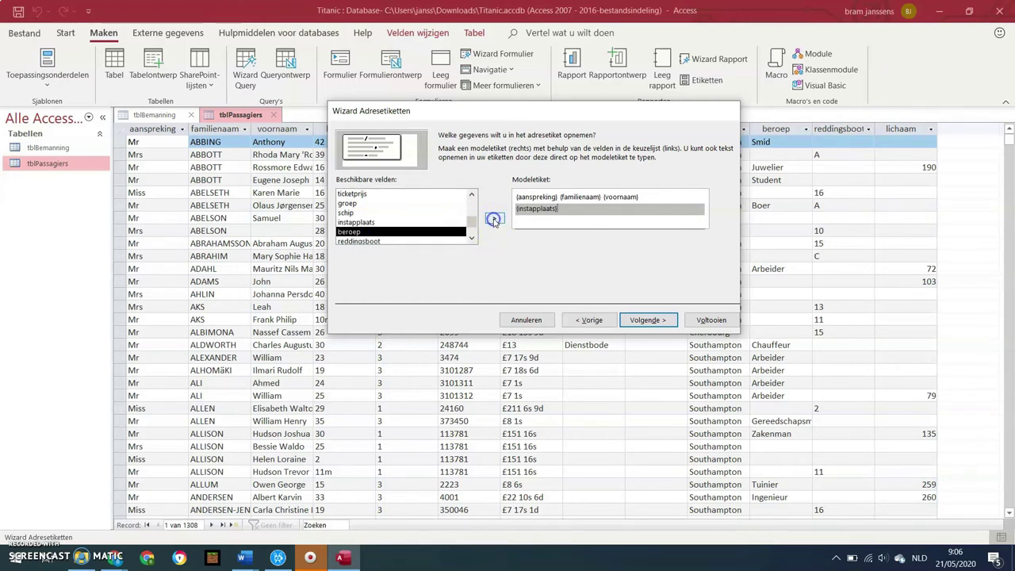
pyautogui.press('Return')
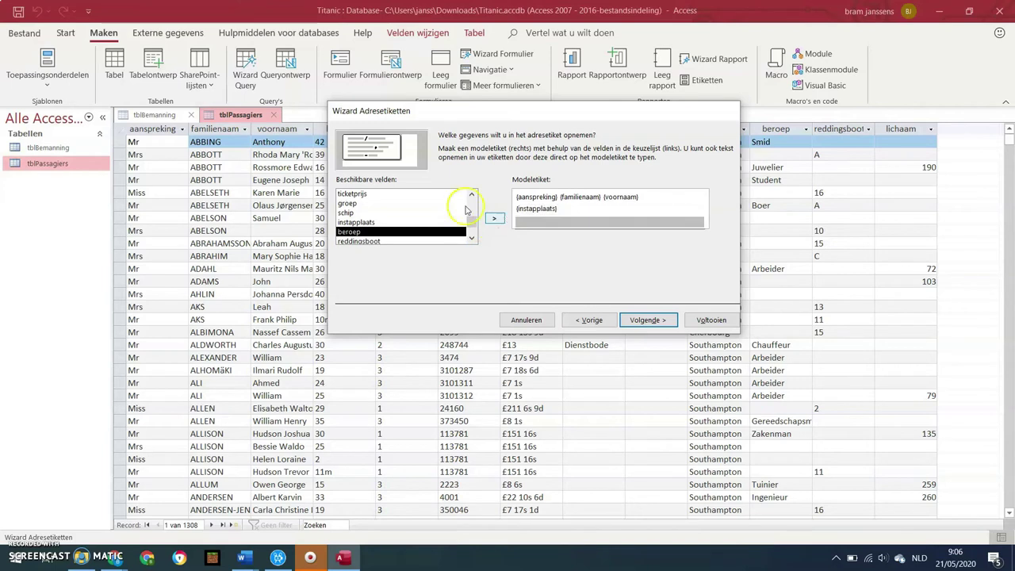
pyautogui.click(503, 219)
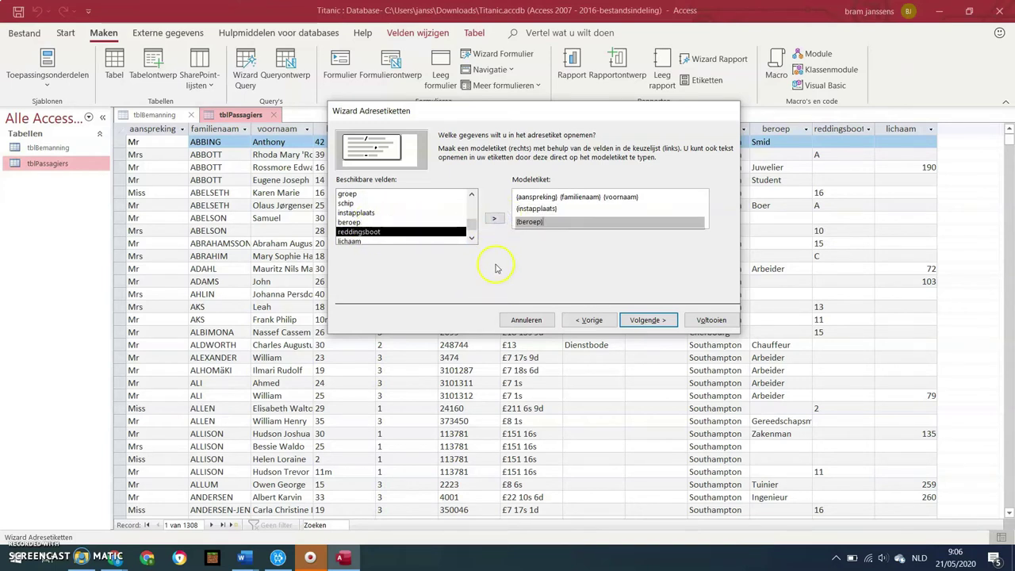
pyautogui.click(647, 321)
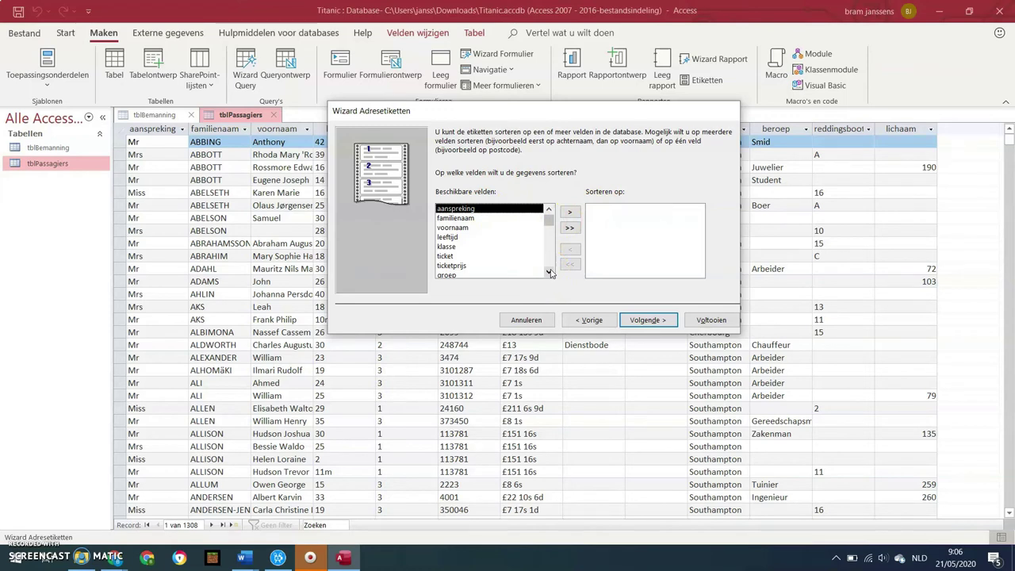
# Step: Sort the labels by familienaam and continue to the report naming page
pyautogui.click(468, 218)
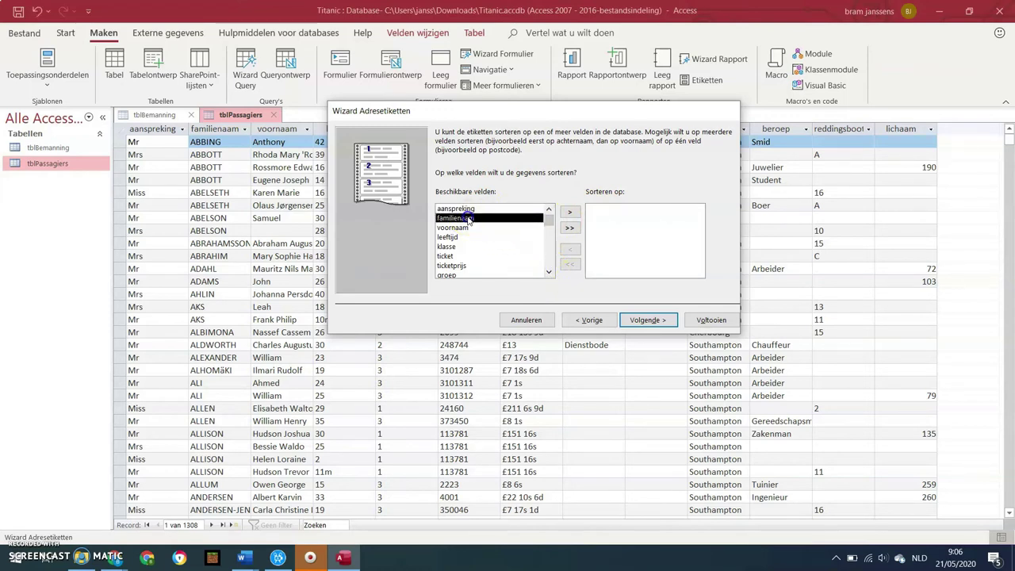
pyautogui.click(571, 213)
pyautogui.click(644, 321)
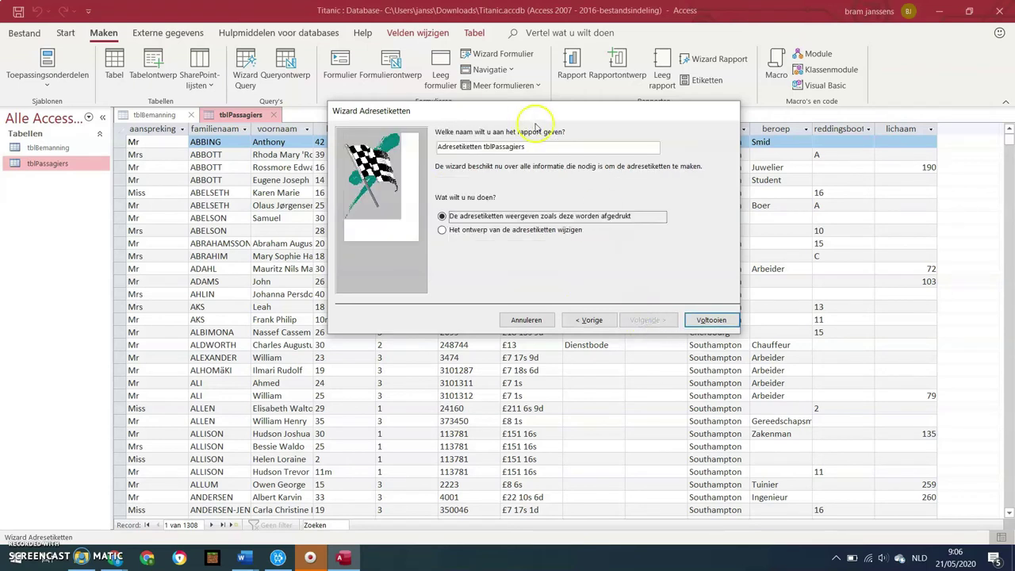
# Step: Name the label report frmPassagiers and finish the wizard with the labels shown as they will be printed
pyautogui.write('frm')
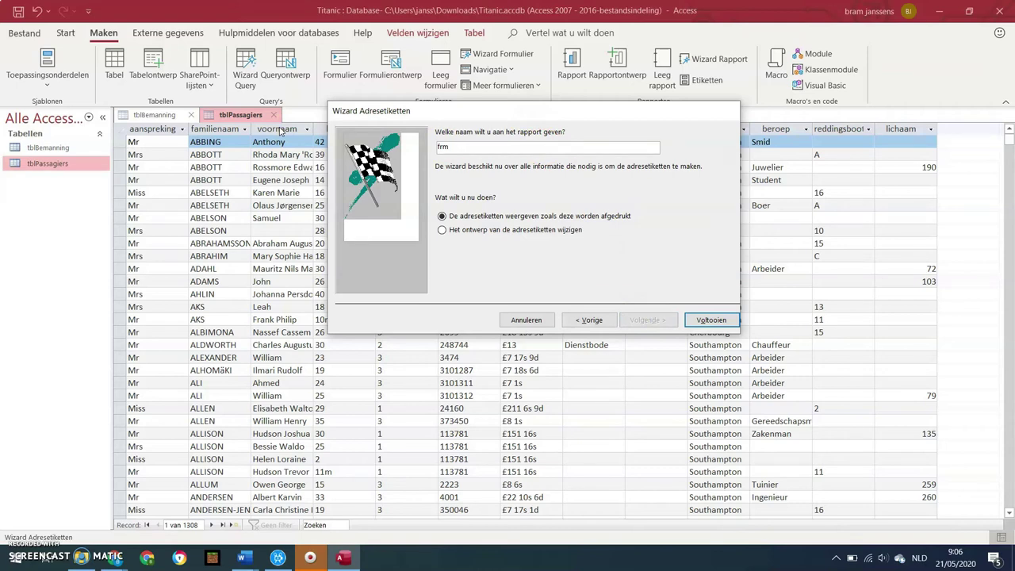
pyautogui.press('capslock')
pyautogui.write('P')
pyautogui.press('capslock')
pyautogui.write('assagiers')
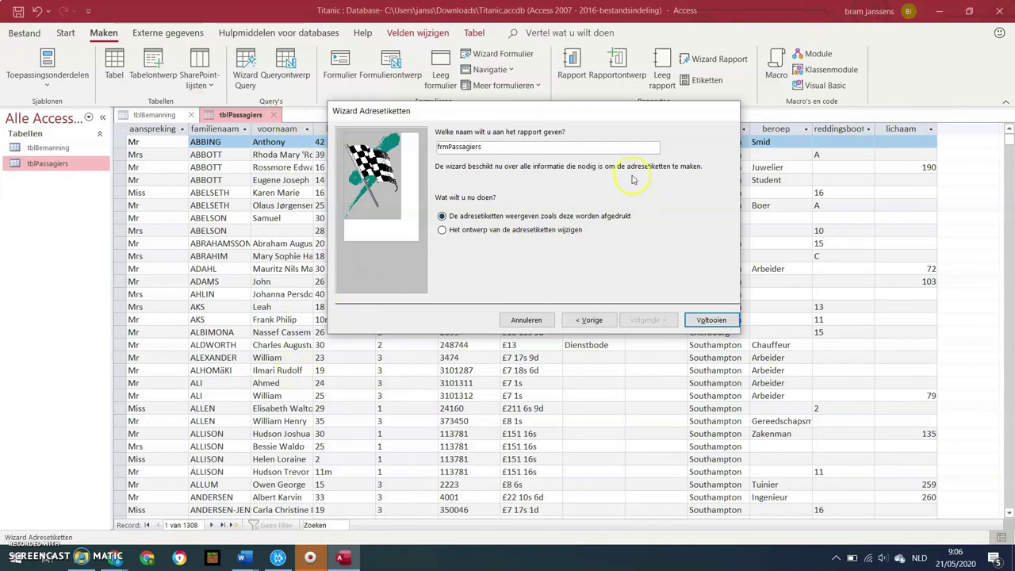
pyautogui.click(722, 323)
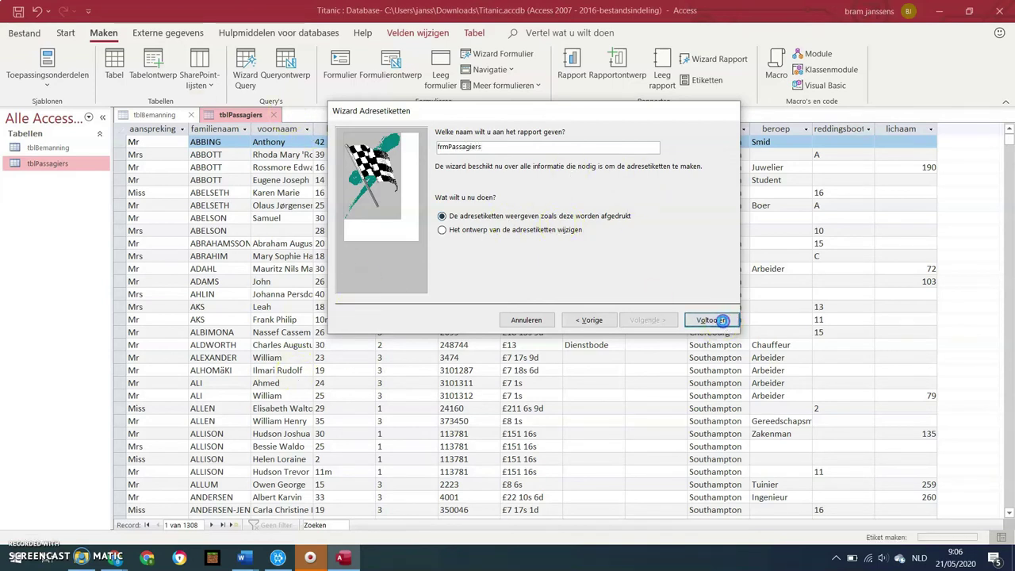
pyautogui.click(730, 318)
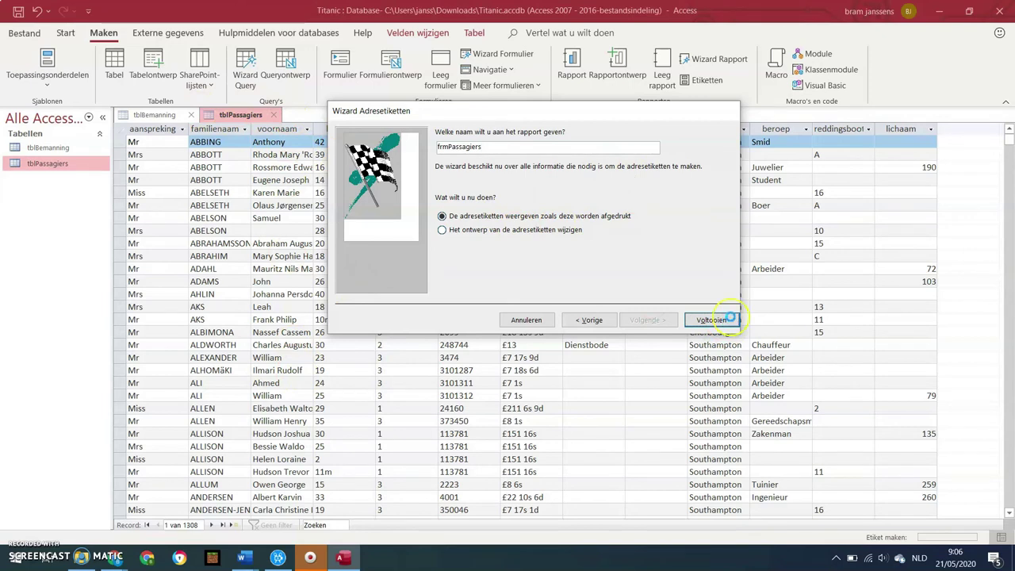